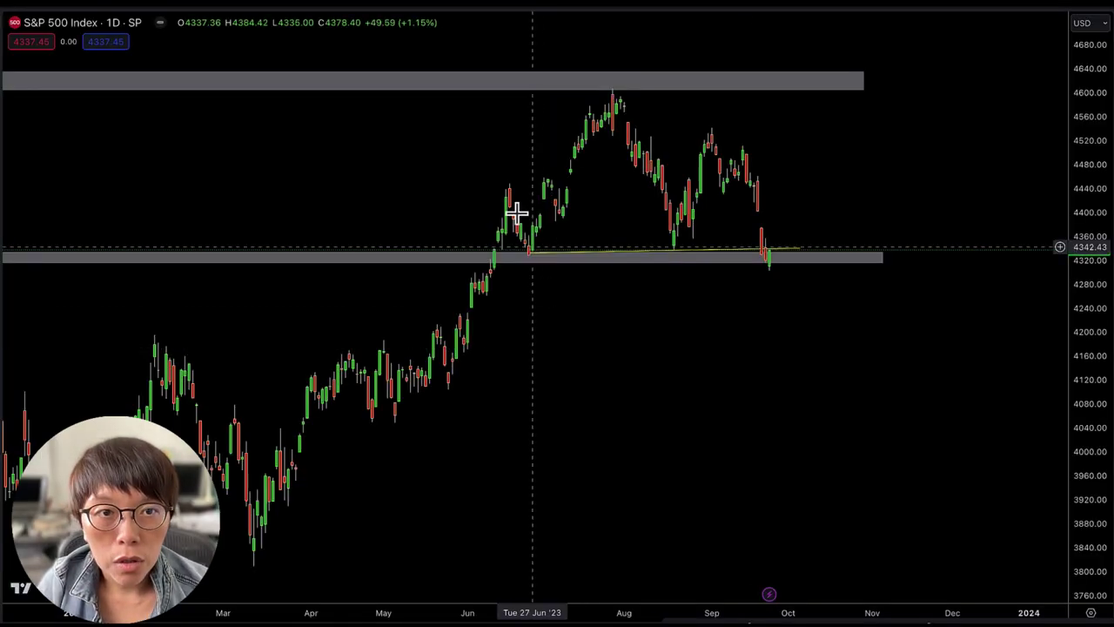
Switch the chart to a line, sketch arcs over the peaks, and compress the price scale back to mid-2022
{"action": "key", "text": "alt+l"}
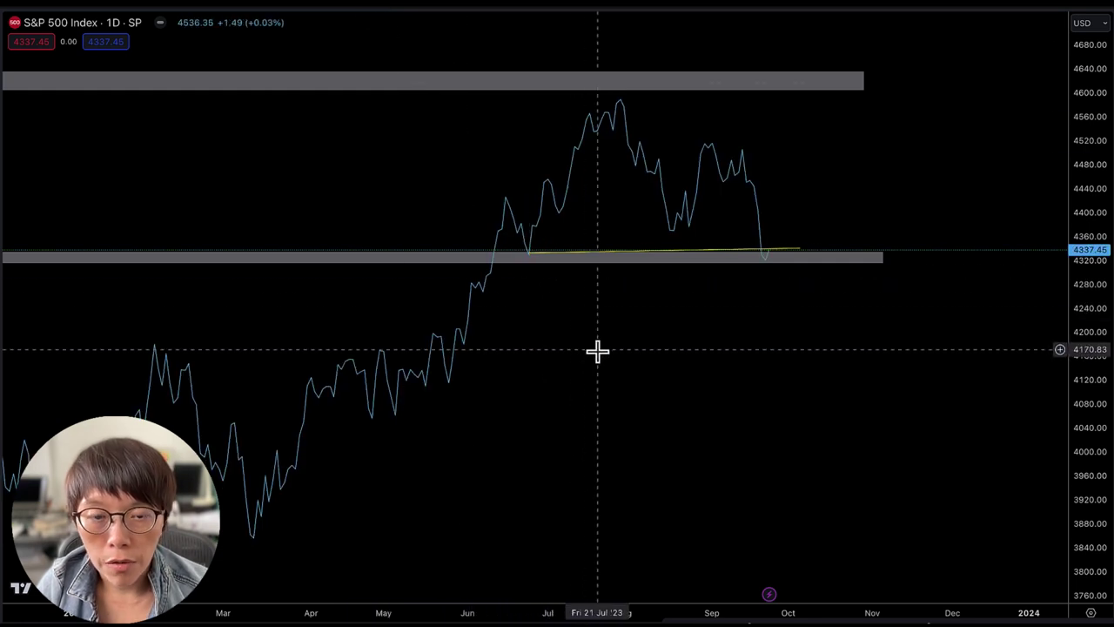
{"action": "mouse_move", "coordinate": [369, 276]}
{"action": "left_mouse_down"}
{"action": "mouse_move", "coordinate": [442, 149]}
{"action": "mouse_move", "coordinate": [568, 278]}
{"action": "left_mouse_up"}
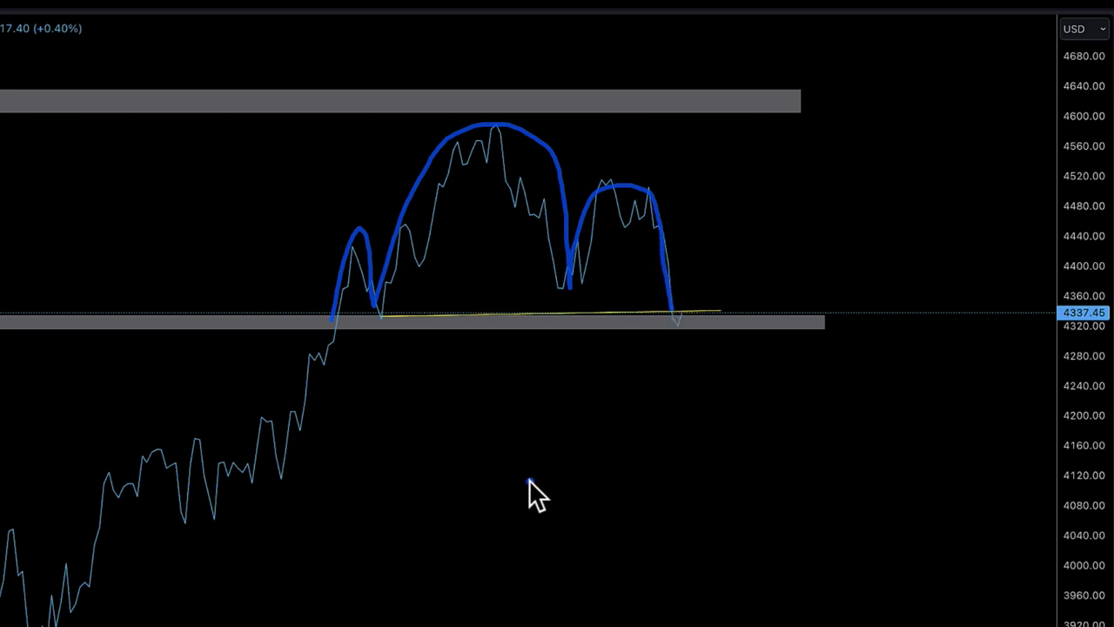
{"action": "scroll", "coordinate": [659, 365], "scroll_direction": "down", "scroll_amount": 5}
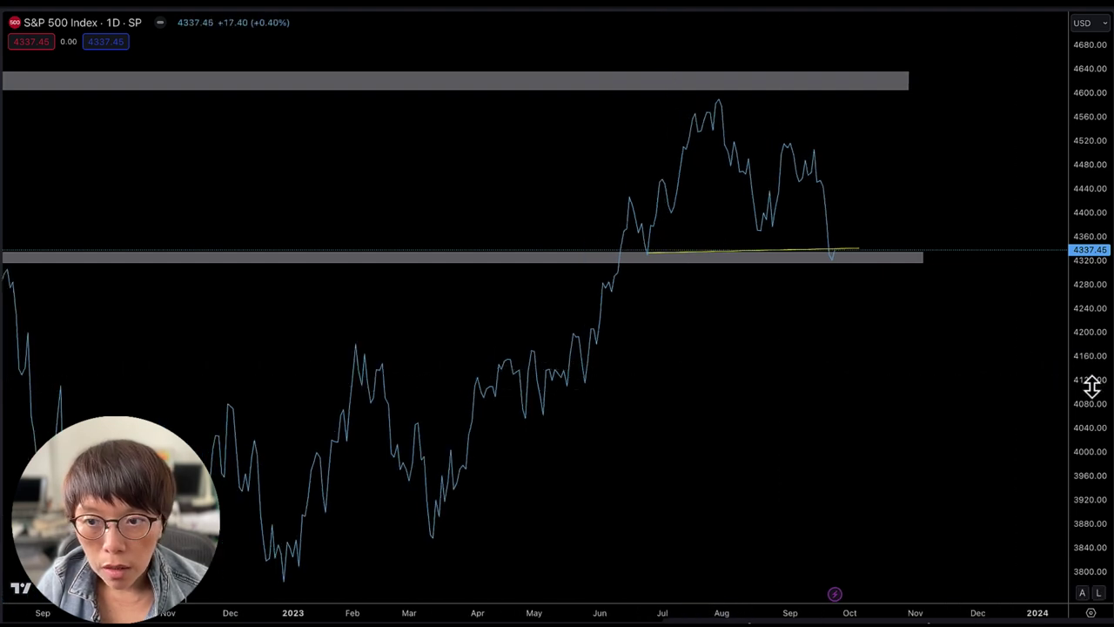
{"action": "left_click_drag", "start_coordinate": [1090, 387], "coordinate": [1096, 462]}
{"action": "scroll", "coordinate": [937, 427], "scroll_direction": "down", "scroll_amount": 3}
{"action": "left_click_drag", "start_coordinate": [1096, 420], "coordinate": [1102, 476]}
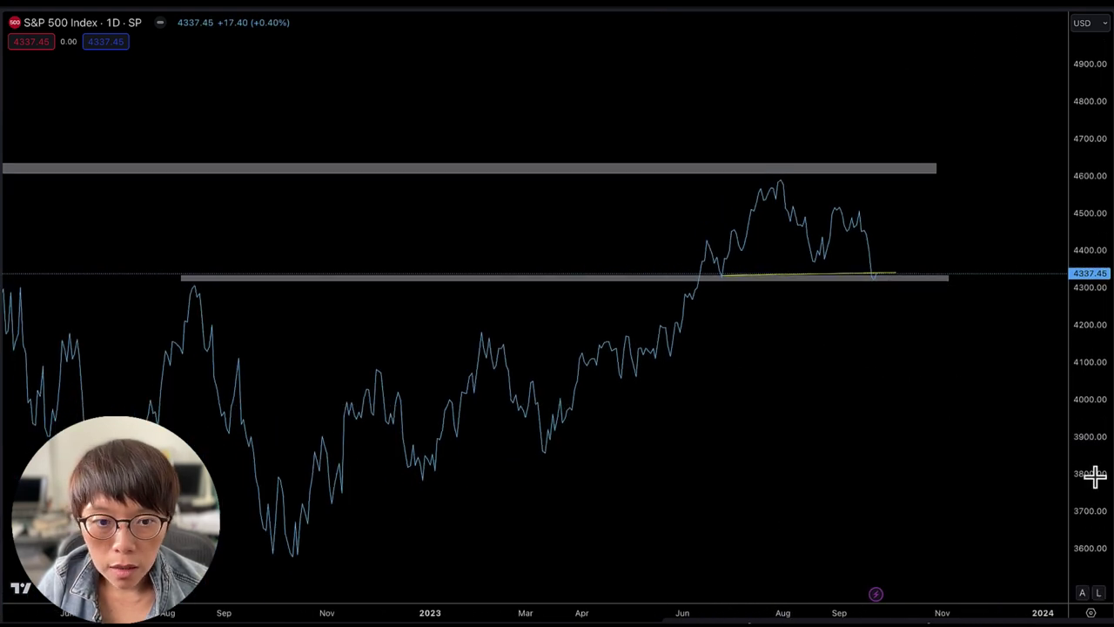
Draw a rising trend arrow toward the support band and loop an outline over the recent peak
{"action": "left_click_drag", "start_coordinate": [309, 556], "coordinate": [845, 317]}
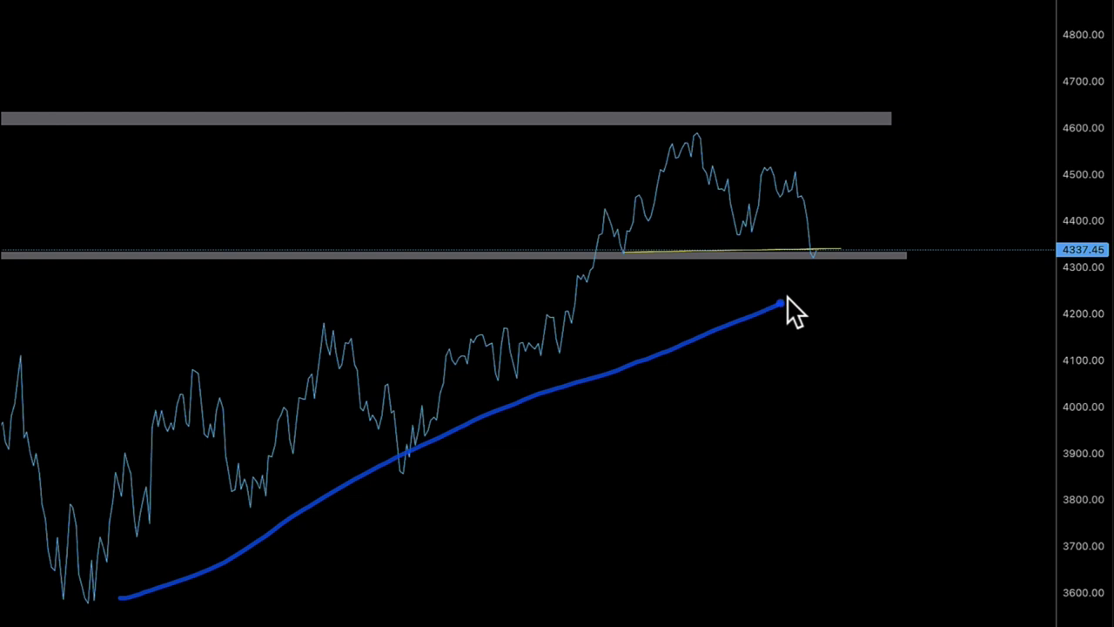
{"action": "left_click_drag", "start_coordinate": [787, 297], "coordinate": [796, 293]}
{"action": "mouse_move", "coordinate": [581, 239]}
{"action": "left_mouse_down"}
{"action": "mouse_move", "coordinate": [845, 154]}
{"action": "mouse_move", "coordinate": [644, 309]}
{"action": "left_mouse_up"}
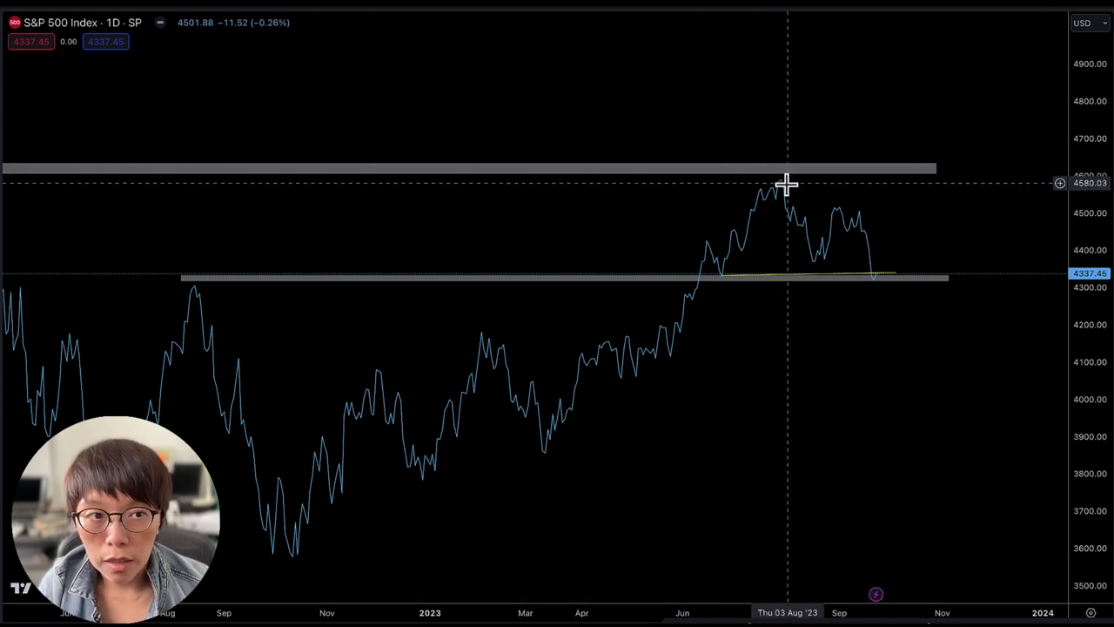
Sketch the head-and-shoulders peaks with the brush, then return the chart to Candles
{"action": "scroll", "coordinate": [787, 183], "scroll_direction": "down", "scroll_amount": 5}
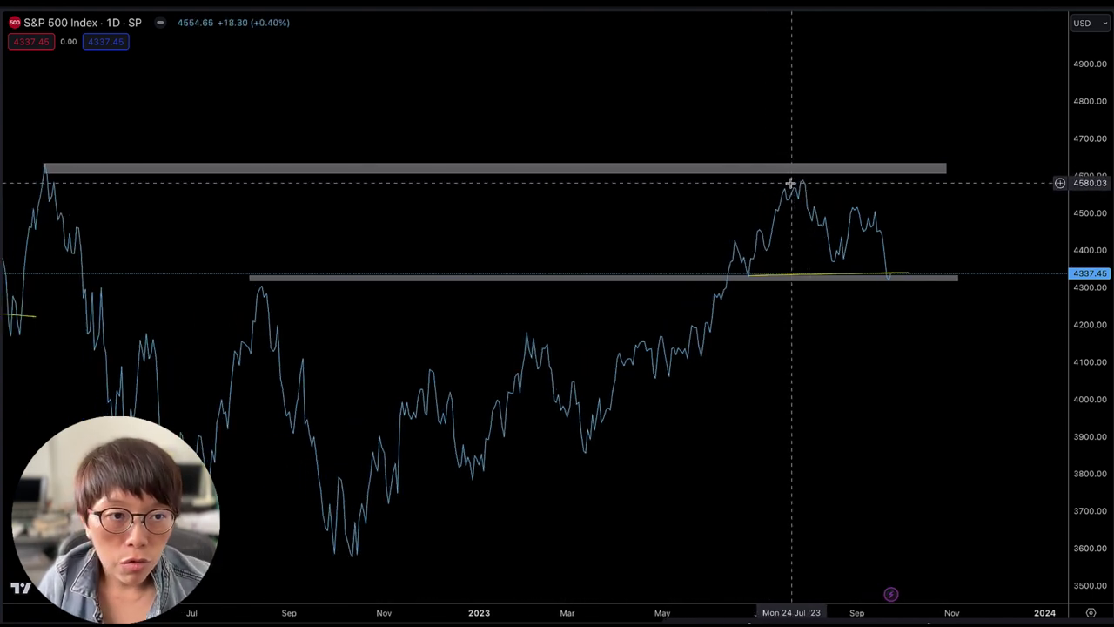
{"action": "scroll", "coordinate": [868, 188], "scroll_direction": "up", "scroll_amount": 2}
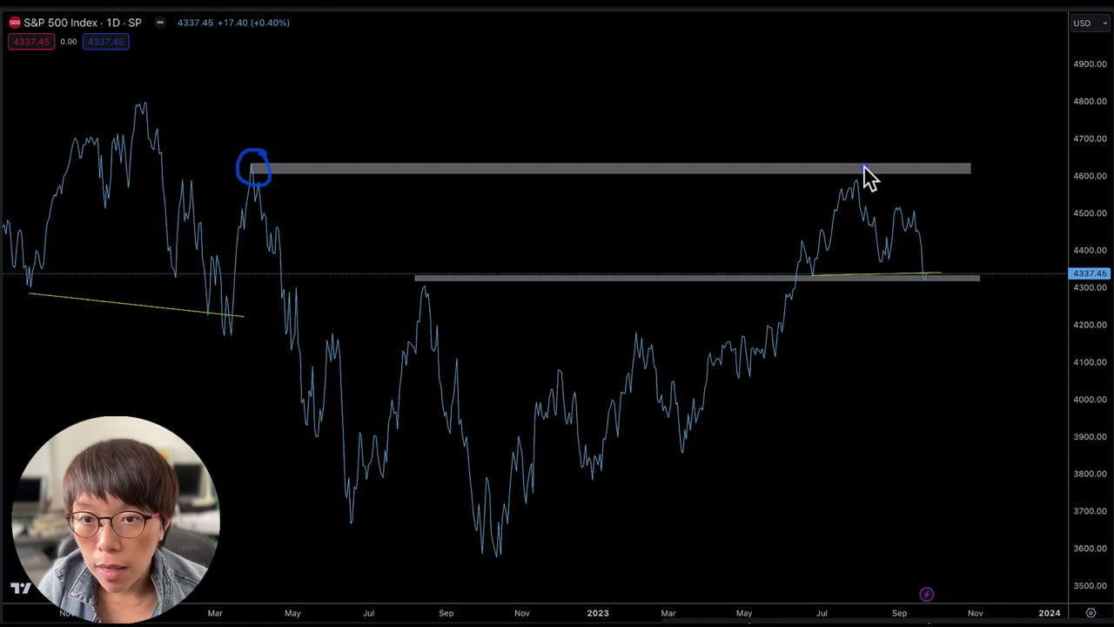
{"action": "mouse_move", "coordinate": [782, 277]}
{"action": "left_mouse_down"}
{"action": "mouse_move", "coordinate": [845, 189]}
{"action": "mouse_move", "coordinate": [877, 261]}
{"action": "mouse_move", "coordinate": [925, 246]}
{"action": "mouse_move", "coordinate": [931, 291]}
{"action": "left_mouse_up"}
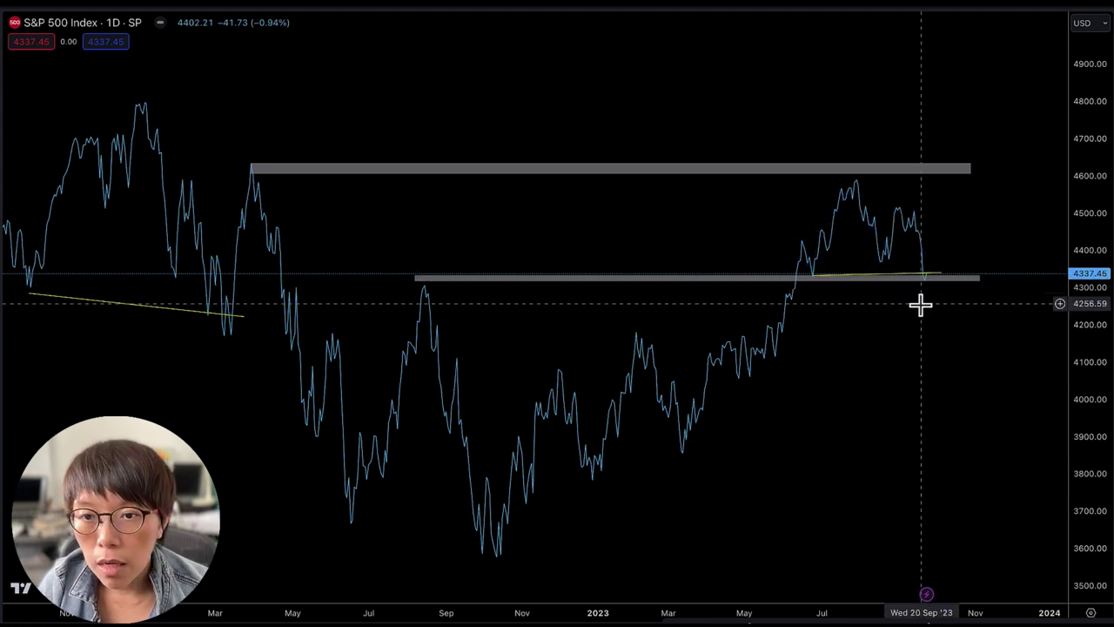
{"action": "scroll", "coordinate": [920, 301], "scroll_direction": "up", "scroll_amount": 5}
{"action": "left_click", "coordinate": [357, 19]}
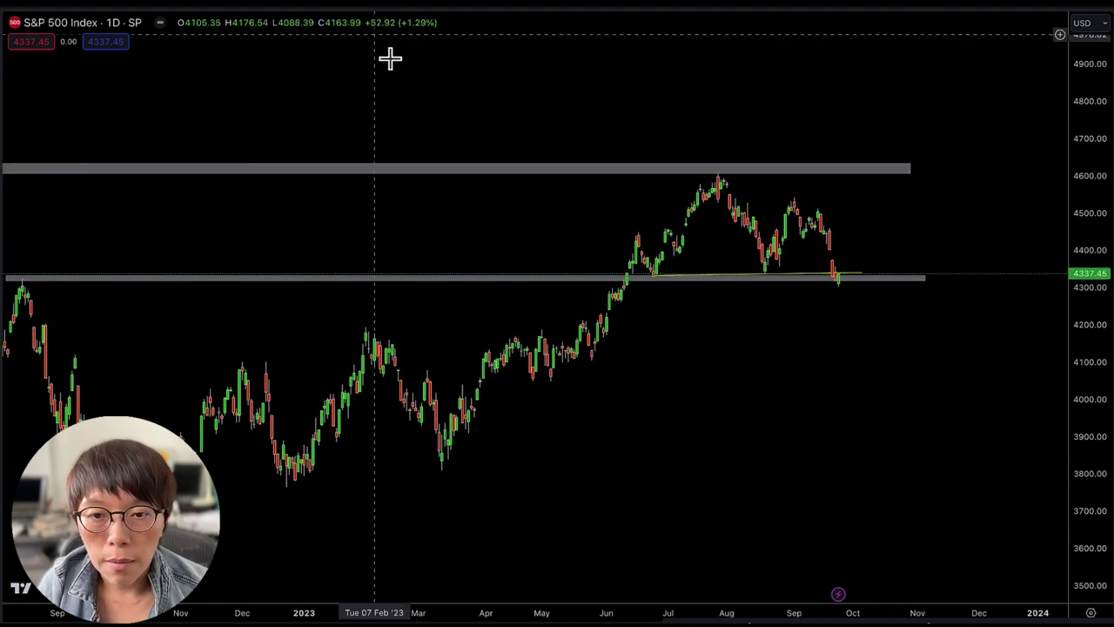
{"action": "scroll", "coordinate": [791, 320], "scroll_direction": "up", "scroll_amount": 3}
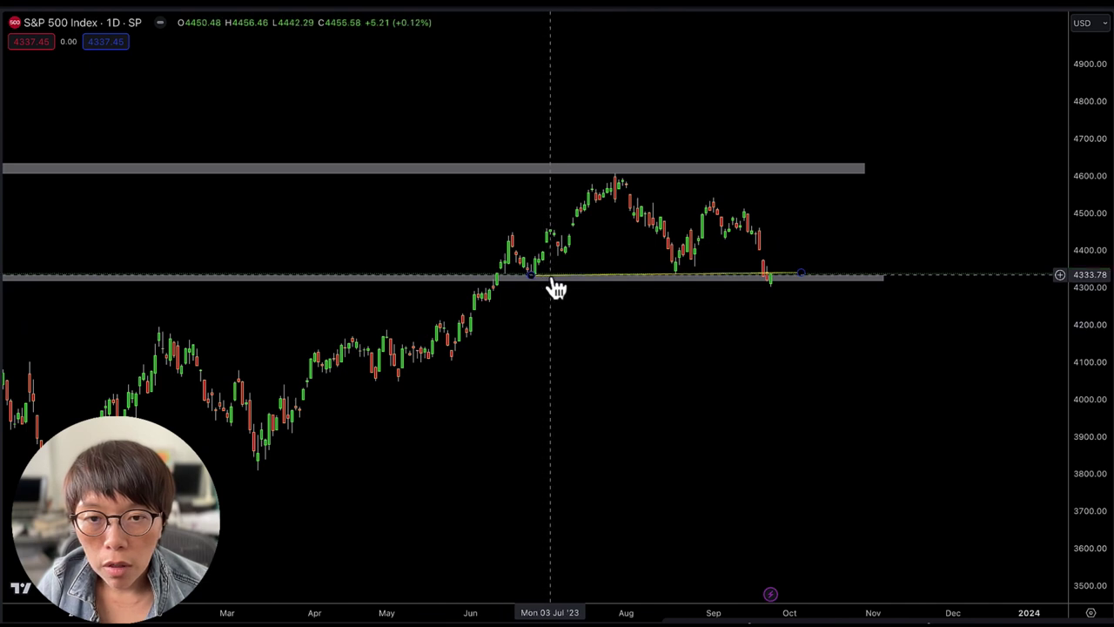
{"action": "left_click_drag", "start_coordinate": [1062, 305], "coordinate": [1066, 165]}
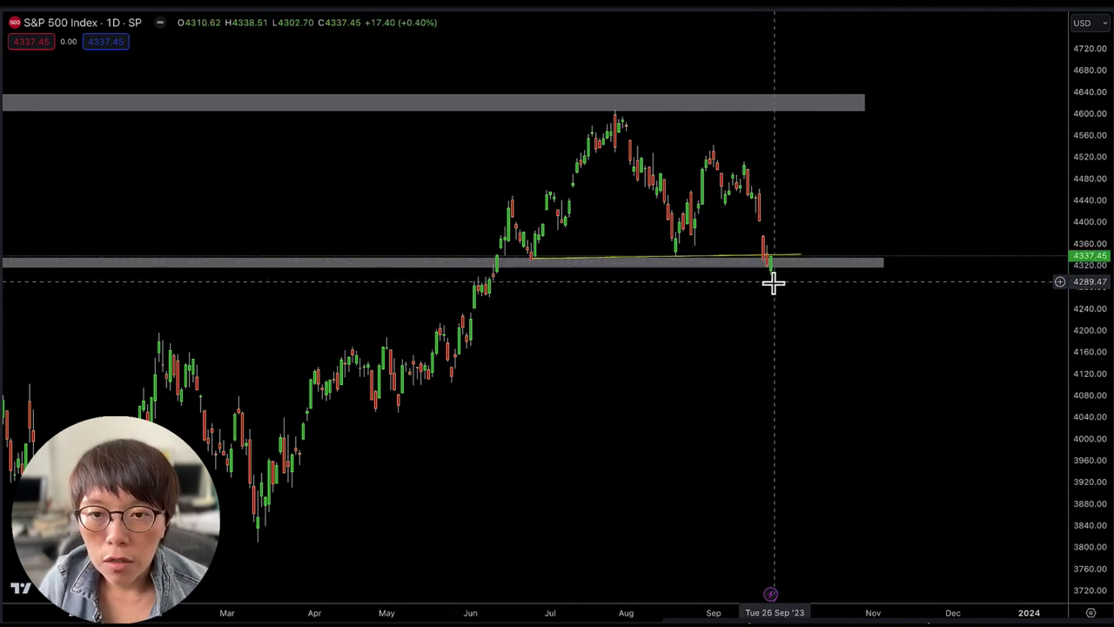
{"action": "scroll", "coordinate": [843, 308], "scroll_direction": "down", "scroll_amount": 3}
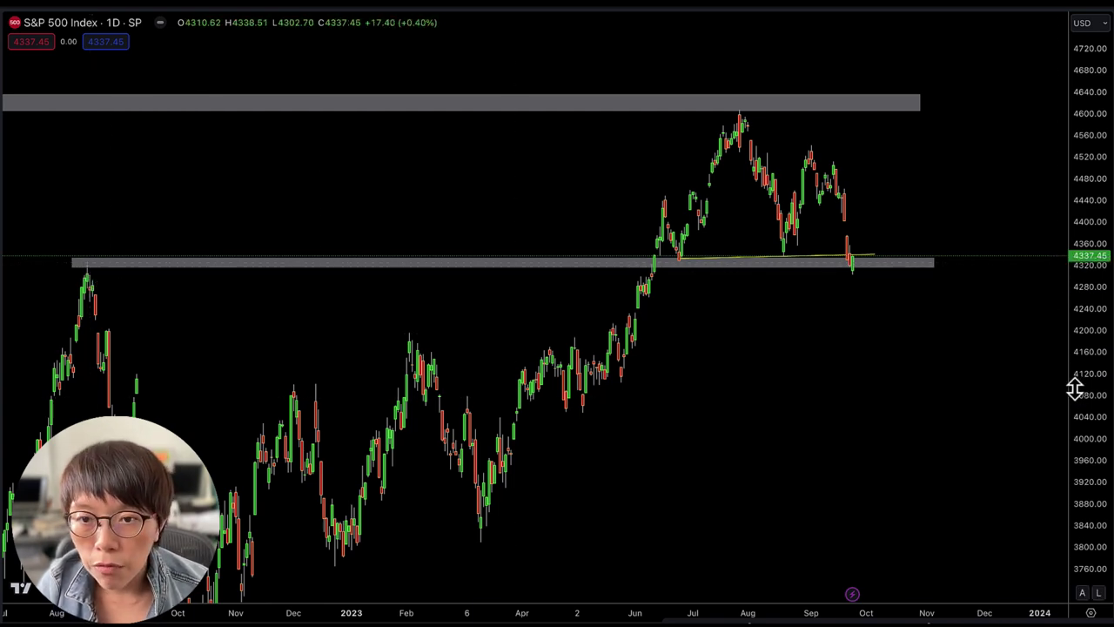
Outline the left peak, the head's right slope and the right shoulder with the brush
{"action": "scroll", "coordinate": [1075, 390], "scroll_direction": "up", "scroll_amount": 2}
{"action": "scroll", "coordinate": [1052, 396], "scroll_direction": "right", "scroll_amount": 3}
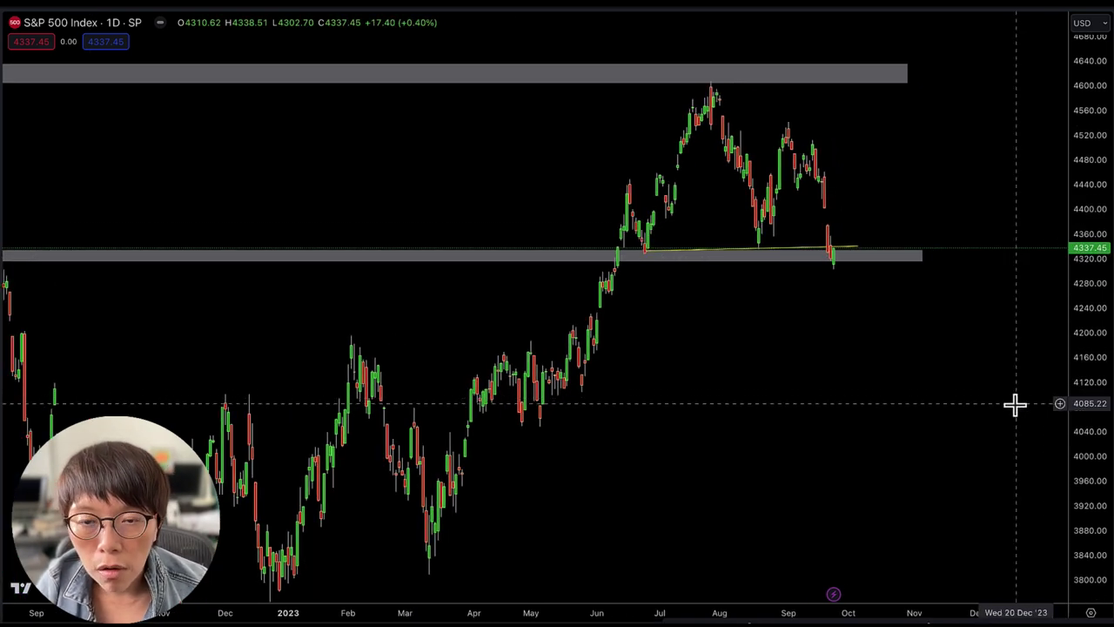
{"action": "scroll", "coordinate": [1019, 403], "scroll_direction": "down", "scroll_amount": 5}
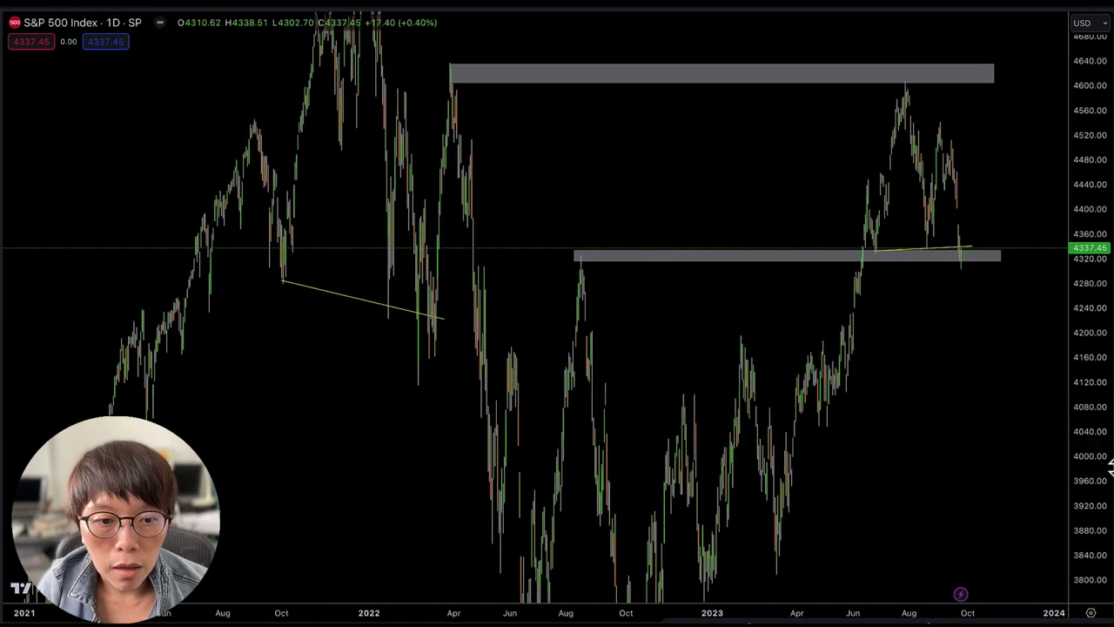
{"action": "scroll", "coordinate": [1056, 551], "scroll_direction": "down", "scroll_amount": 3}
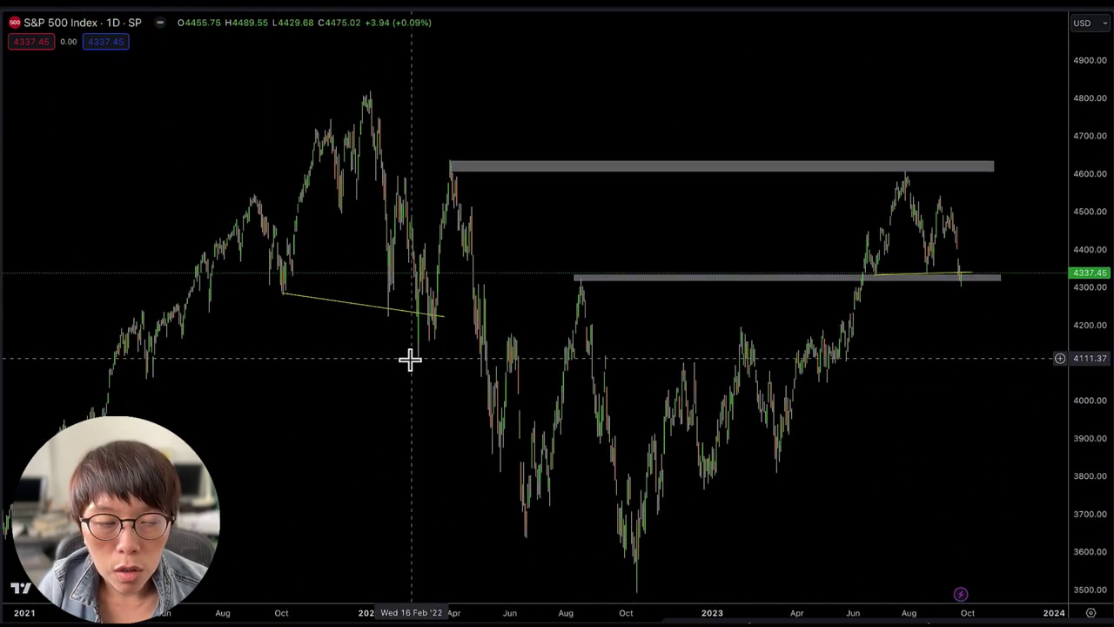
{"action": "left_click_drag", "start_coordinate": [111, 409], "coordinate": [207, 403]}
{"action": "left_click_drag", "start_coordinate": [311, 213], "coordinate": [403, 434]}
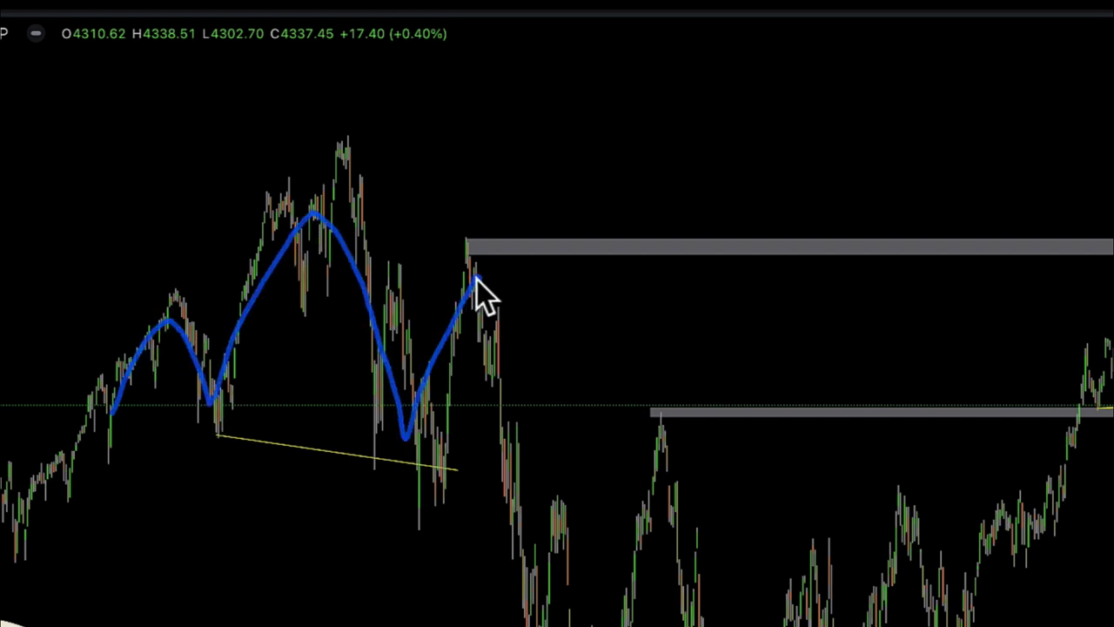
{"action": "left_click_drag", "start_coordinate": [476, 278], "coordinate": [519, 484]}
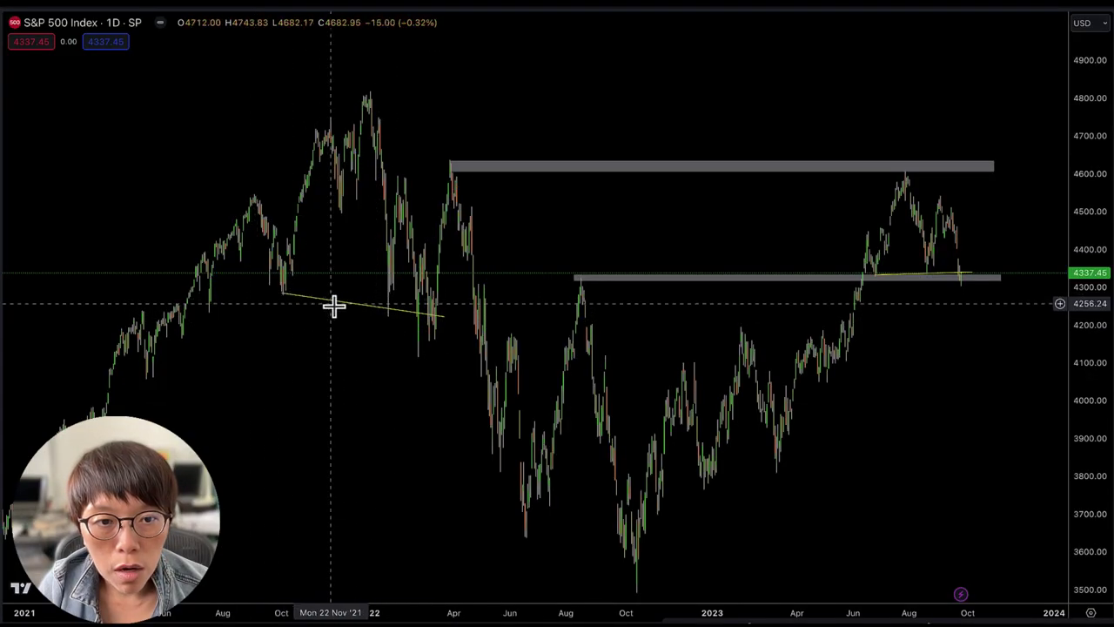
Circle the yellow neckline's end and link it with a stroke up to the peak
{"action": "mouse_move", "coordinate": [442, 305]}
{"action": "left_mouse_down"}
{"action": "mouse_move", "coordinate": [396, 316]}
{"action": "mouse_move", "coordinate": [447, 312]}
{"action": "left_mouse_up"}
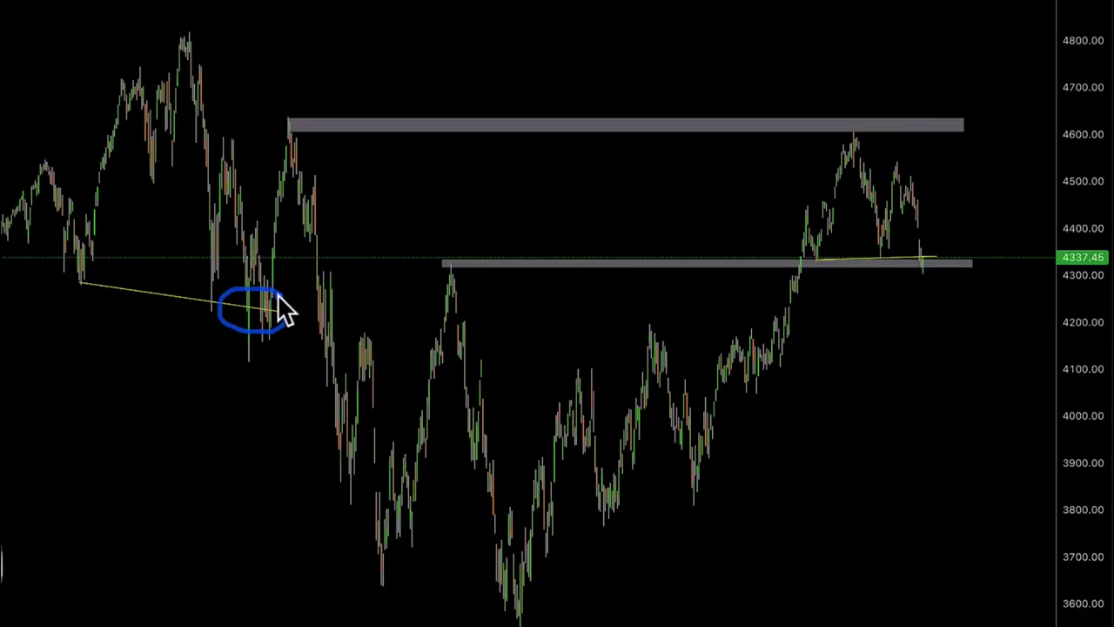
{"action": "mouse_move", "coordinate": [261, 311]}
{"action": "left_mouse_down"}
{"action": "mouse_move", "coordinate": [273, 308]}
{"action": "mouse_move", "coordinate": [279, 146]}
{"action": "left_mouse_up"}
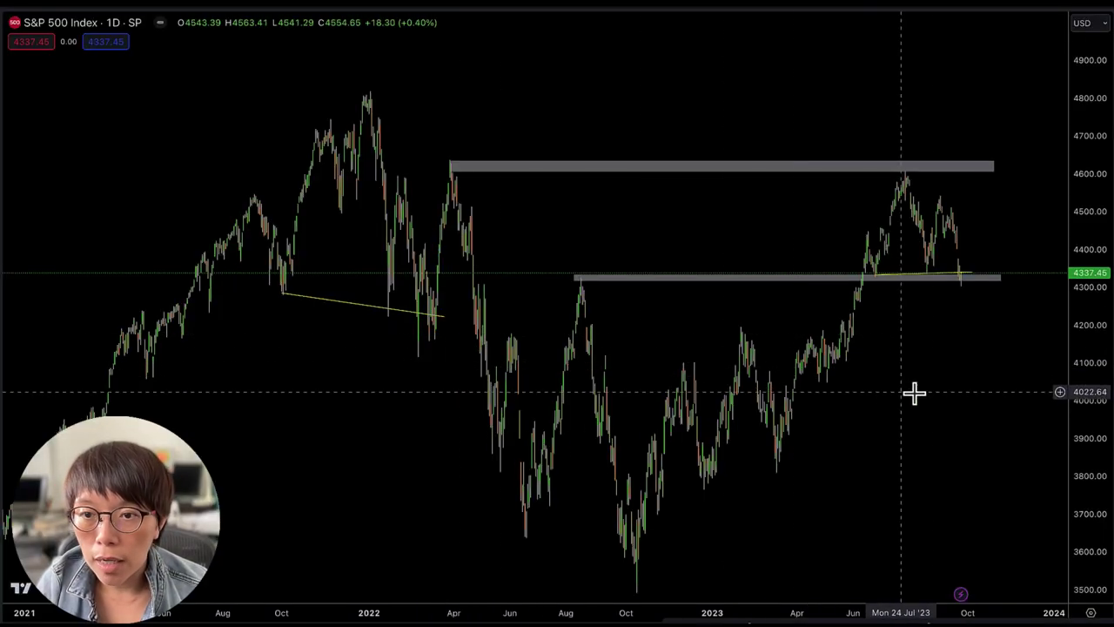
{"action": "scroll", "coordinate": [931, 392], "scroll_direction": "up", "scroll_amount": 5}
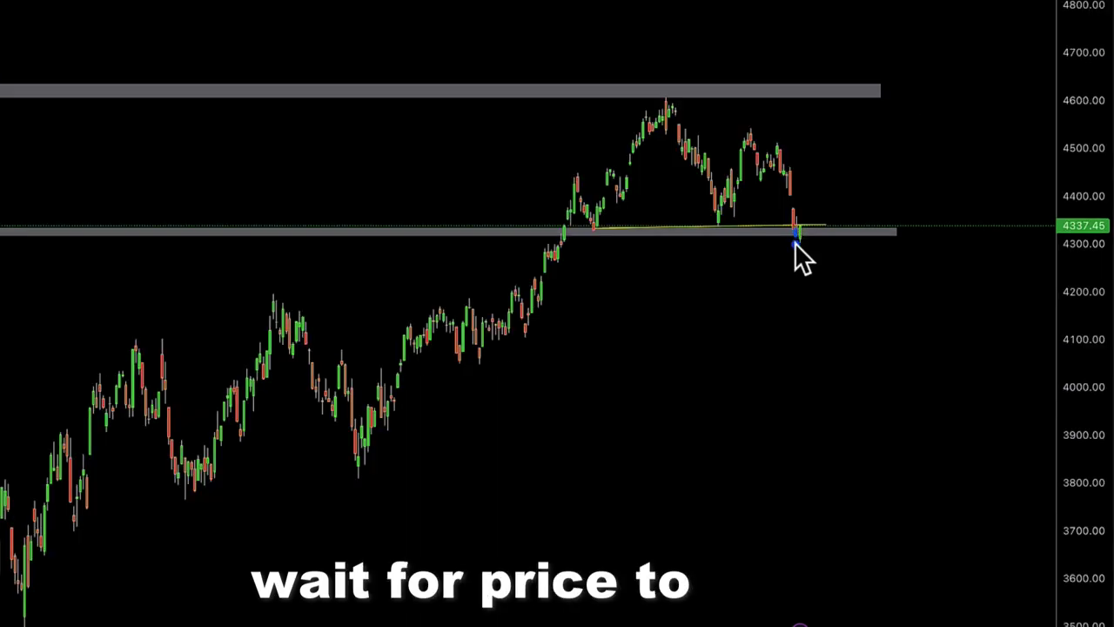
Draw a down arrow below support, a dotted rebound back to the band, and an 'R' label
{"action": "left_click_drag", "start_coordinate": [794, 243], "coordinate": [796, 264]}
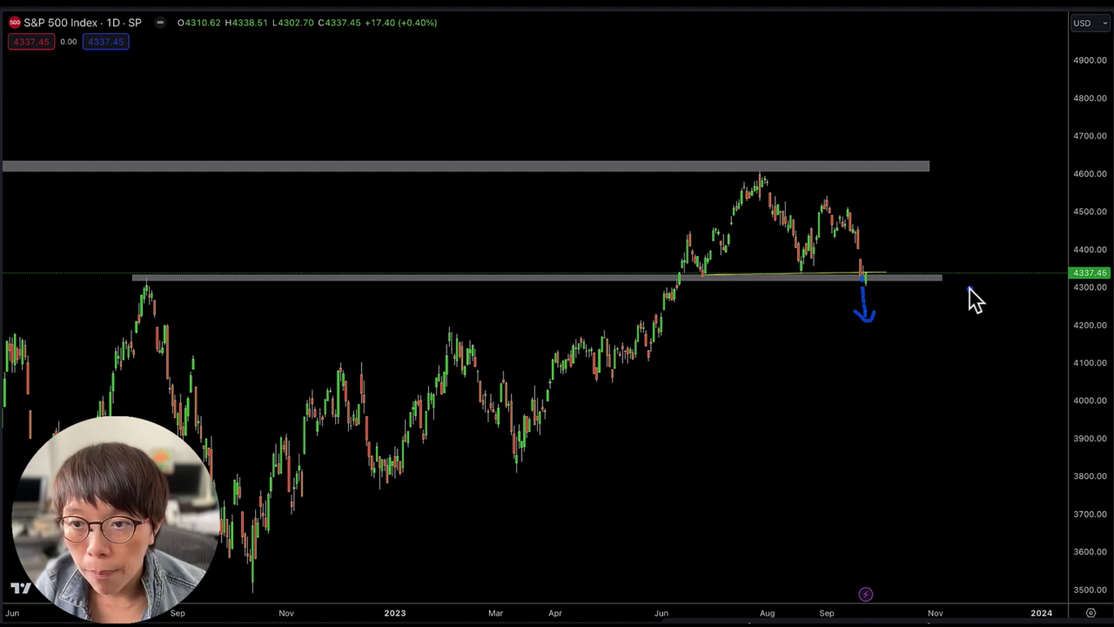
{"action": "left_click_drag", "start_coordinate": [867, 319], "coordinate": [910, 290]}
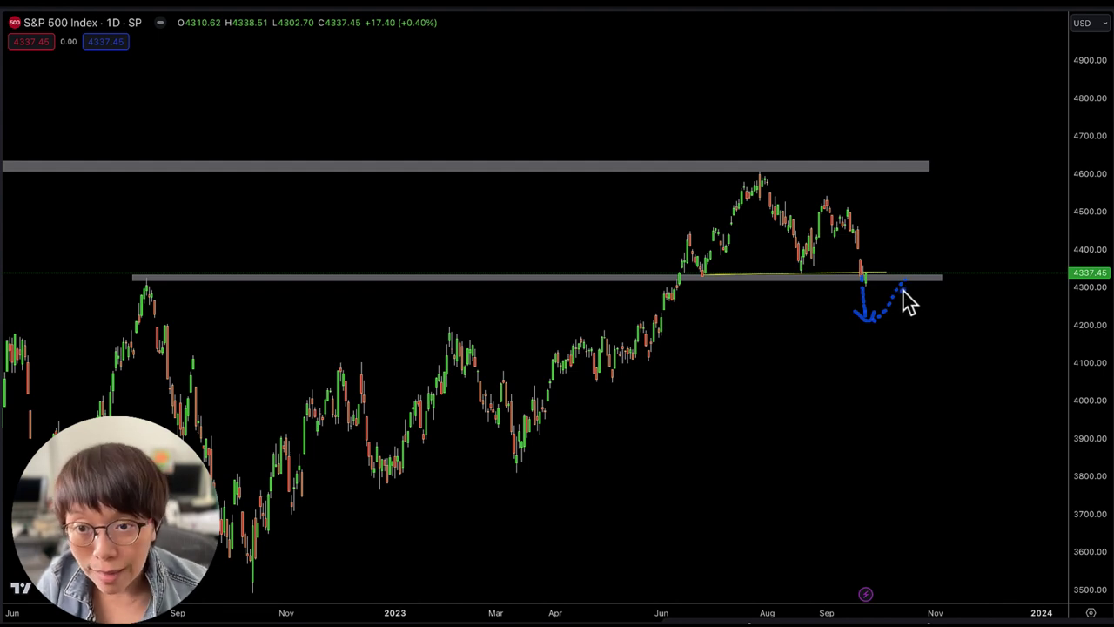
{"action": "mouse_move", "coordinate": [902, 270]}
{"action": "left_mouse_down"}
{"action": "mouse_move", "coordinate": [905, 254]}
{"action": "mouse_move", "coordinate": [912, 270]}
{"action": "left_mouse_up"}
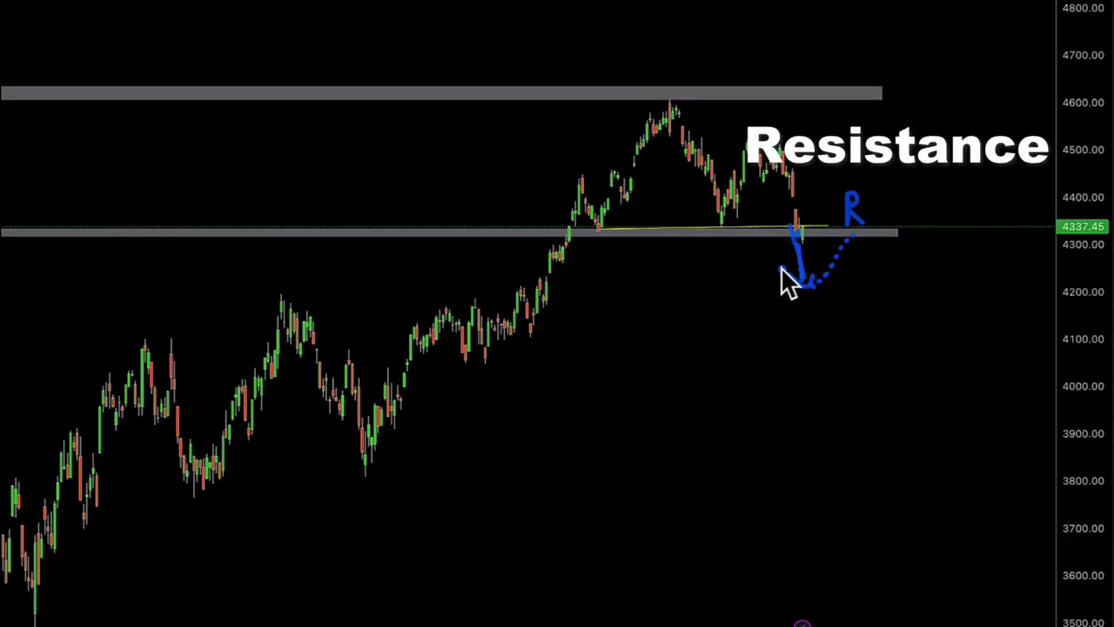
Tidy the drop's arrowhead, add a rising trend line, and redraw the drop below support
{"action": "left_click_drag", "start_coordinate": [809, 271], "coordinate": [813, 280]}
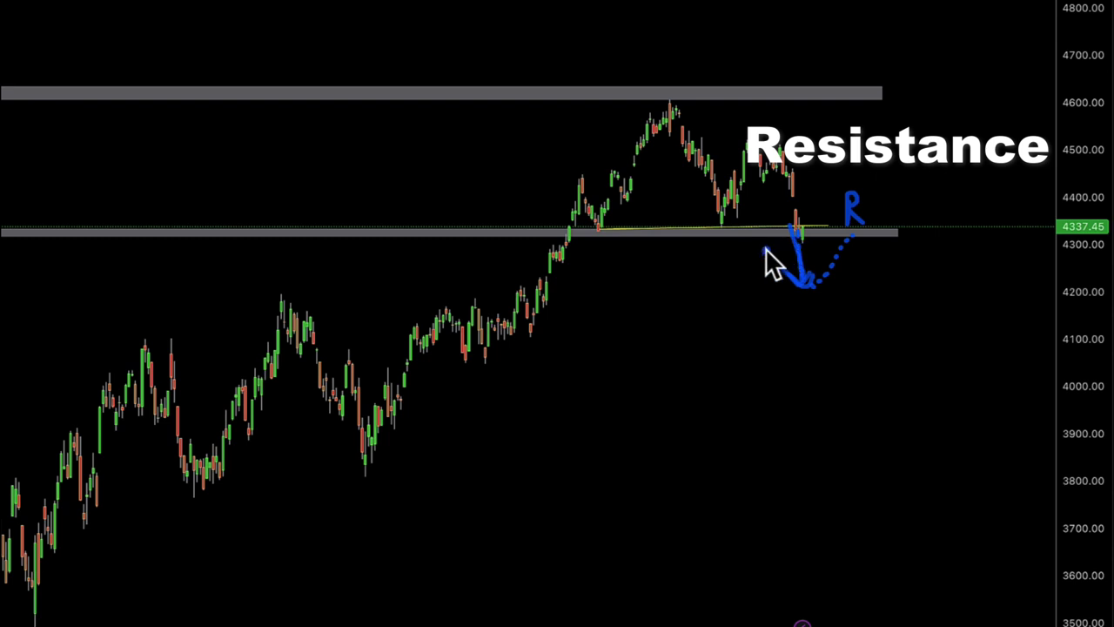
{"action": "left_click", "coordinate": [625, 242]}
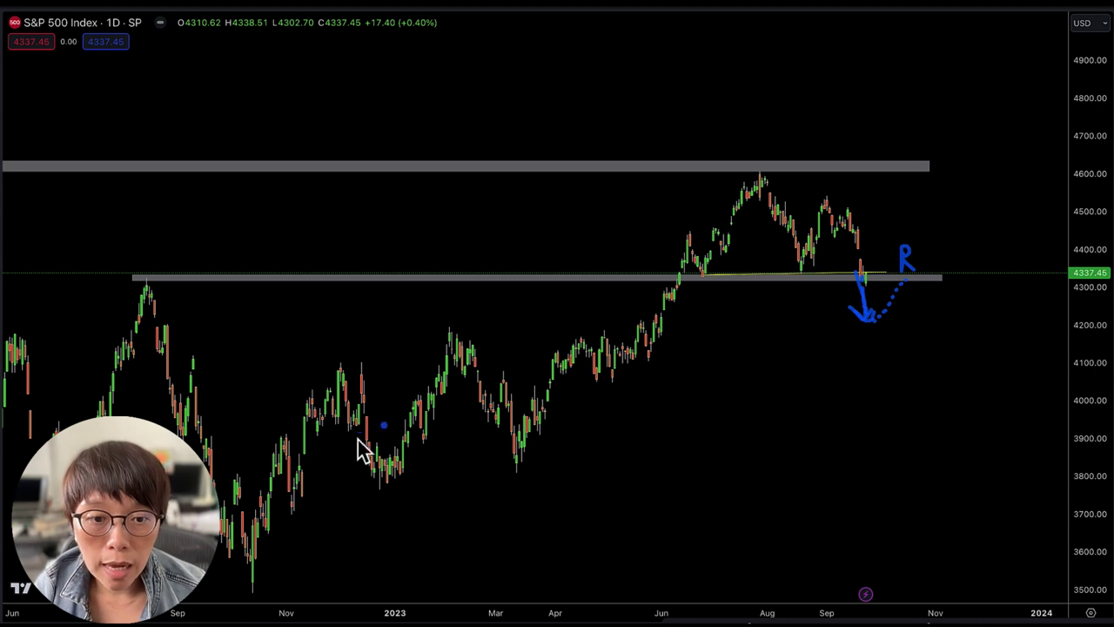
{"action": "mouse_move", "coordinate": [237, 546]}
{"action": "left_mouse_down"}
{"action": "mouse_move", "coordinate": [517, 472]}
{"action": "mouse_move", "coordinate": [803, 233]}
{"action": "left_mouse_up"}
{"action": "mouse_move", "coordinate": [864, 277]}
{"action": "left_mouse_down"}
{"action": "mouse_move", "coordinate": [882, 364]}
{"action": "mouse_move", "coordinate": [907, 357]}
{"action": "left_mouse_up"}
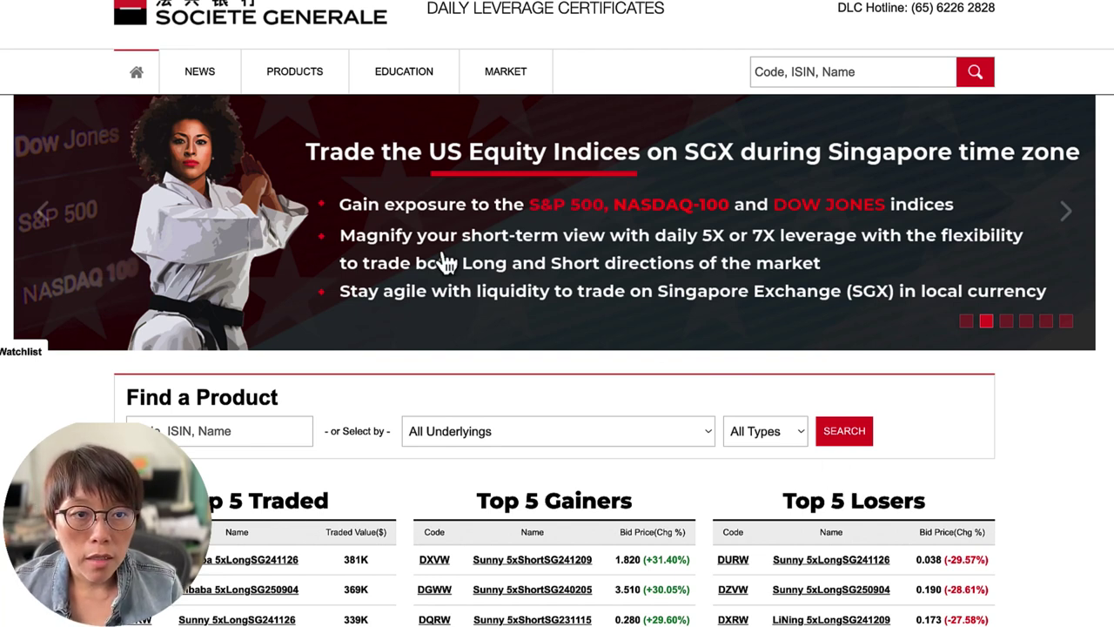
Set the underlying to S&P 500 Index (SPX) in Find a Product and run the search
{"action": "left_click", "coordinate": [440, 435]}
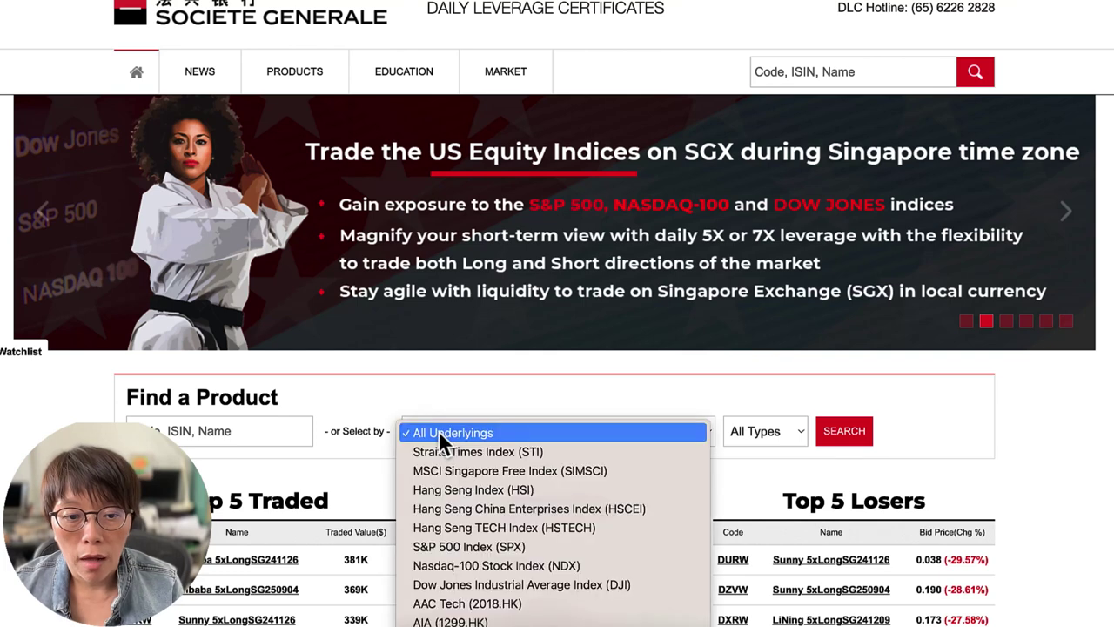
{"action": "left_click", "coordinate": [493, 547]}
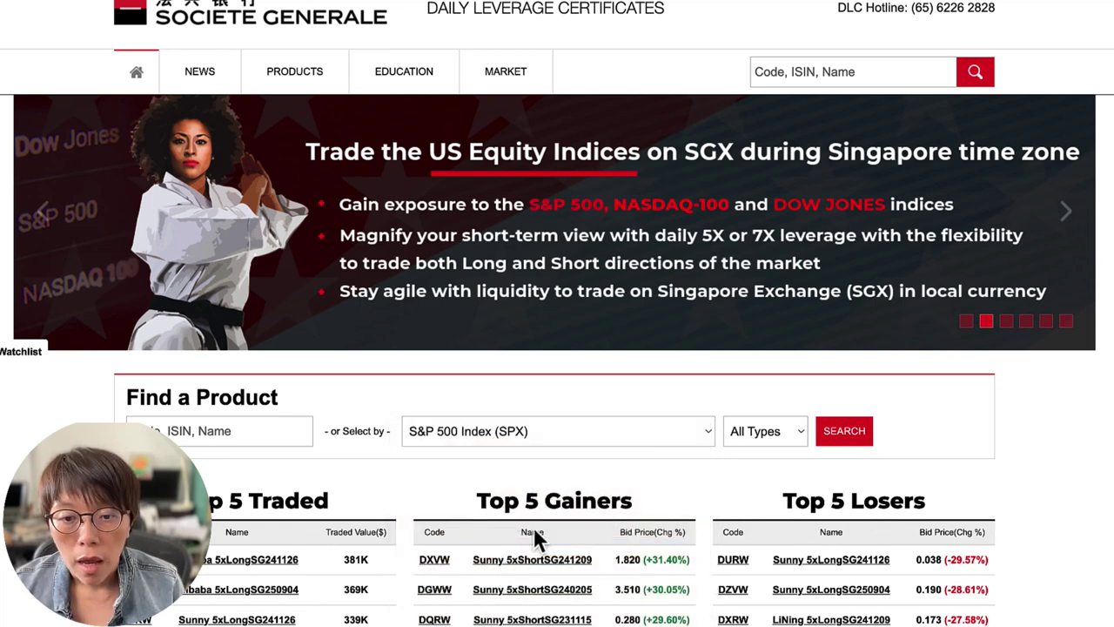
{"action": "left_click", "coordinate": [842, 432]}
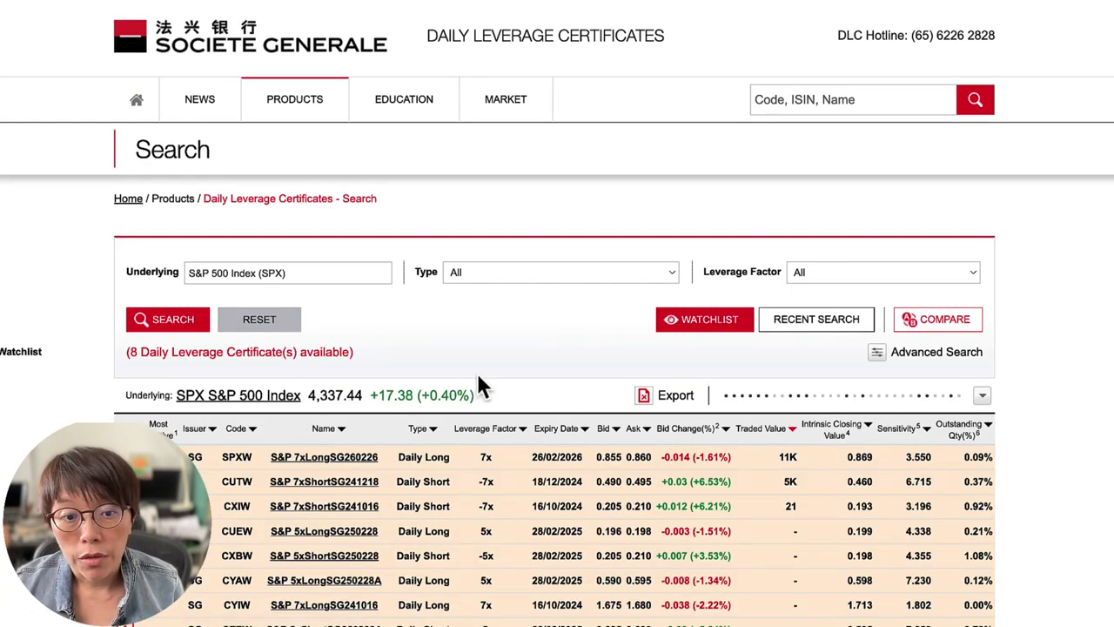
{"action": "scroll", "coordinate": [558, 386], "scroll_direction": "down", "scroll_amount": 2}
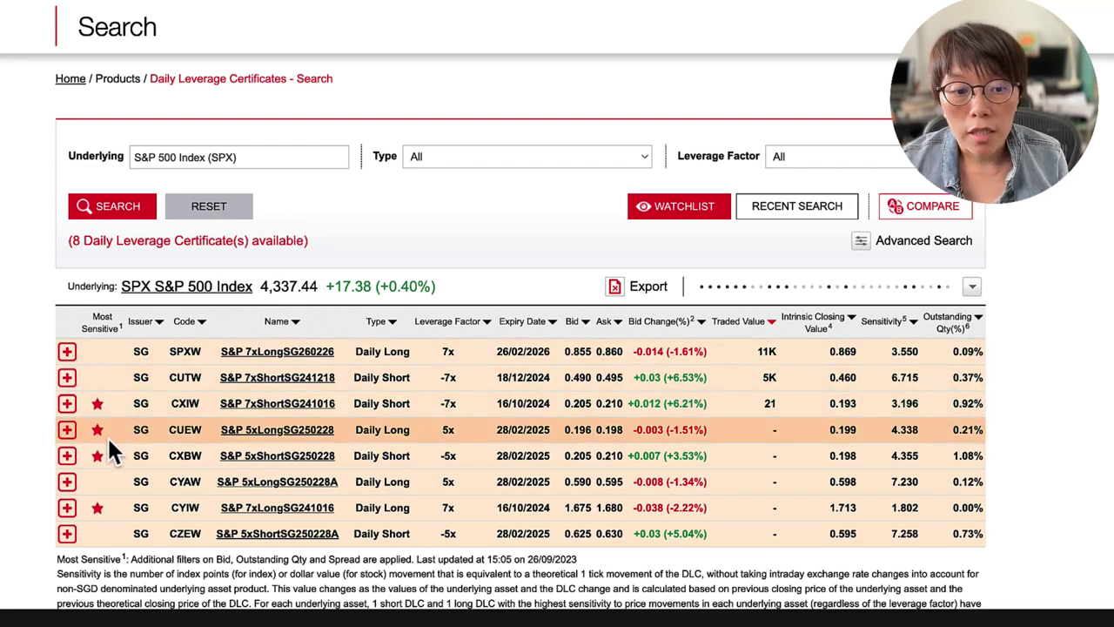
{"action": "scroll", "coordinate": [129, 437], "scroll_direction": "down", "scroll_amount": 1}
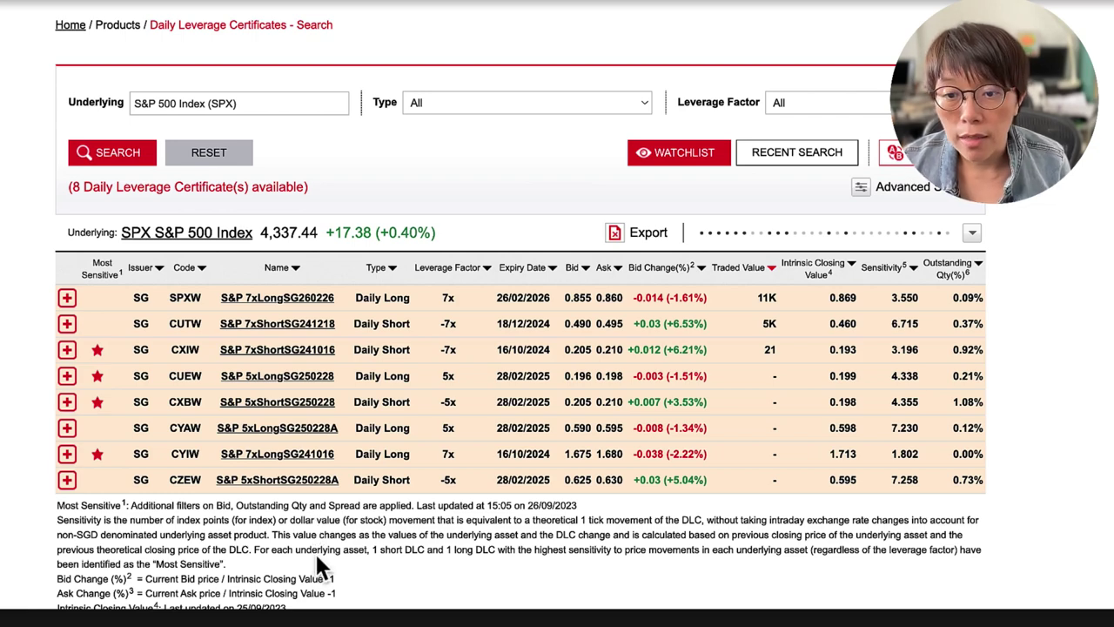
{"action": "scroll", "coordinate": [925, 388], "scroll_direction": "up", "scroll_amount": 2}
{"action": "scroll", "coordinate": [928, 381], "scroll_direction": "down", "scroll_amount": 2}
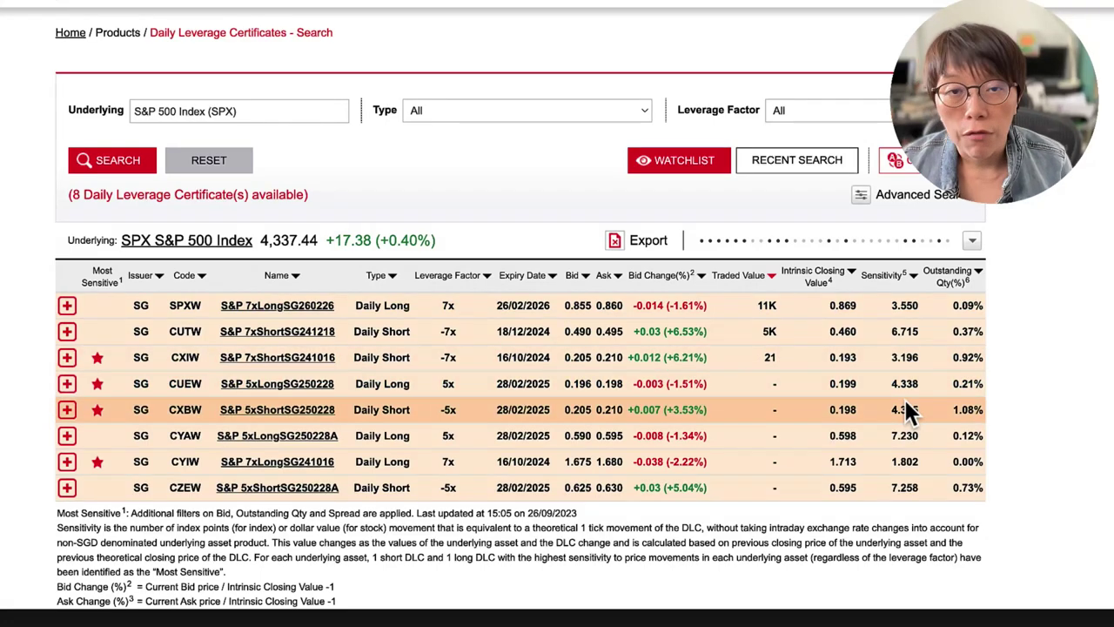